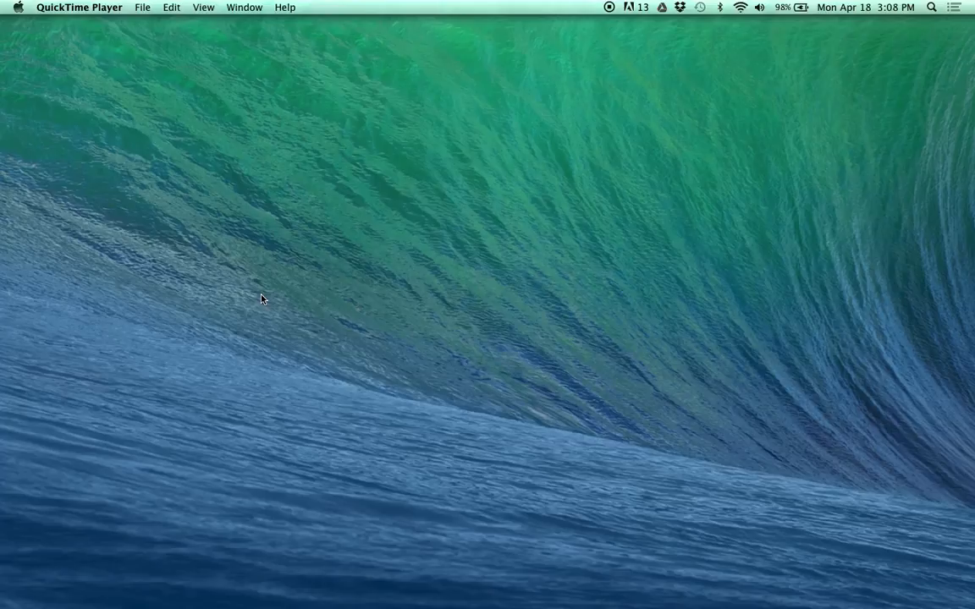
Step: Open Audio MIDI Setup, show the MIDI Studio window and close the Audio Devices window
key(F4)
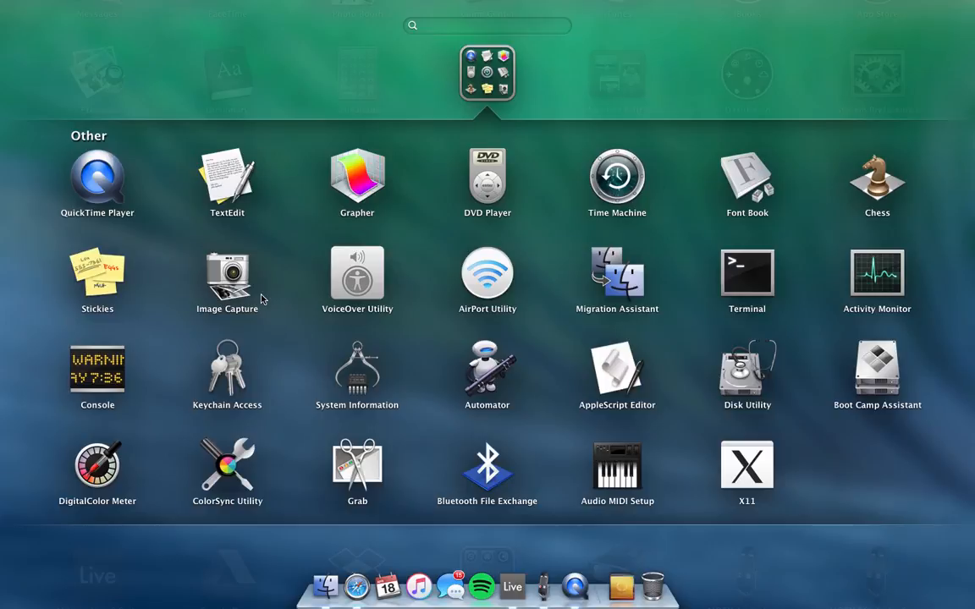
click(630, 475)
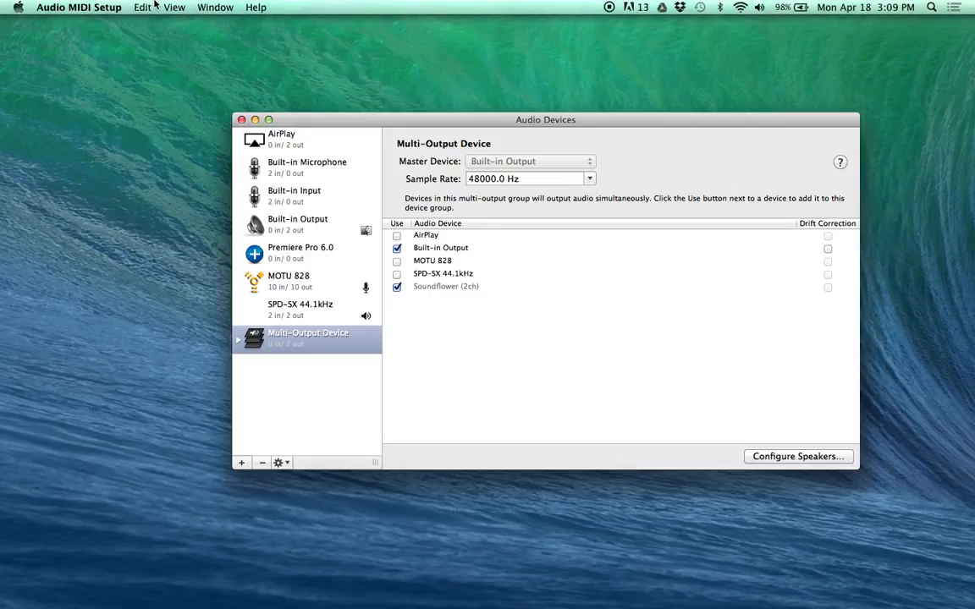
click(211, 8)
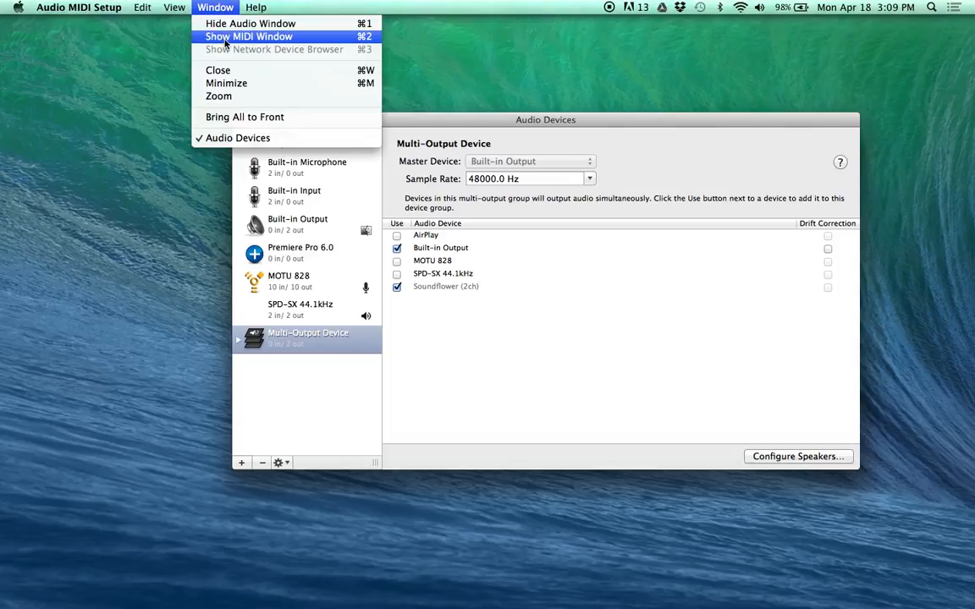
click(224, 37)
click(241, 121)
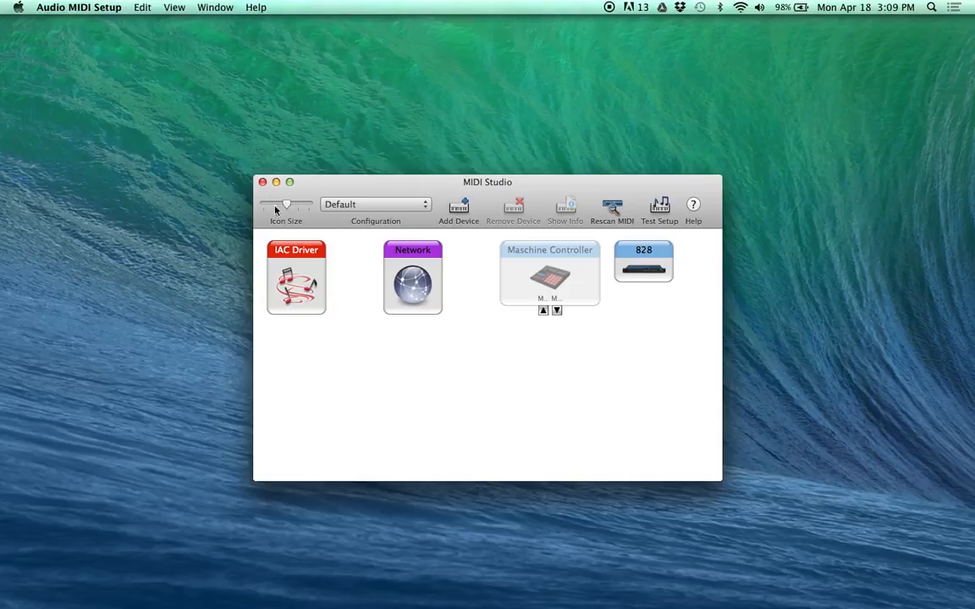
Step: Add a port named Ableton to the IAC Driver, then close its properties and MIDI Studio
double_click(283, 271)
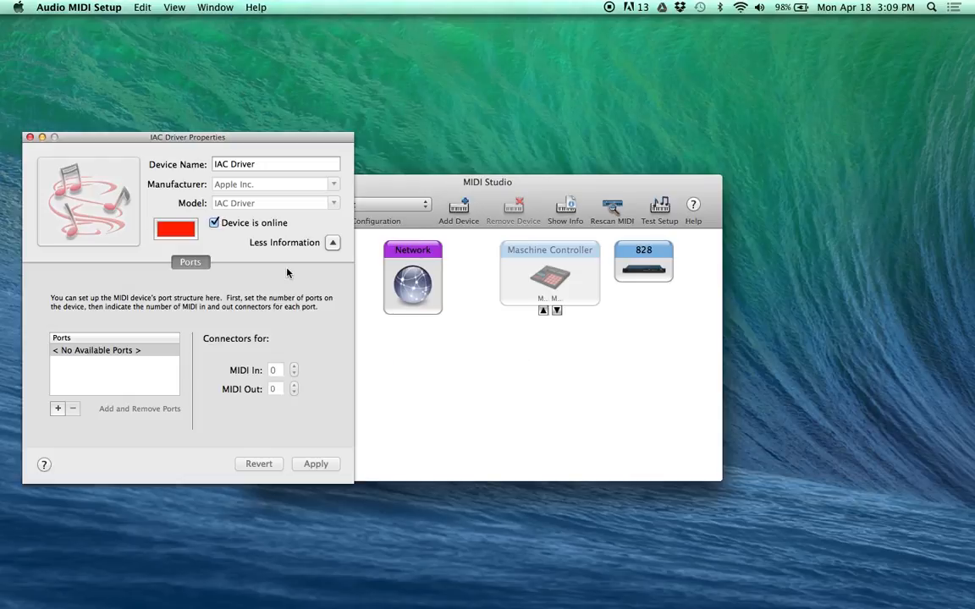
click(57, 410)
click(102, 352)
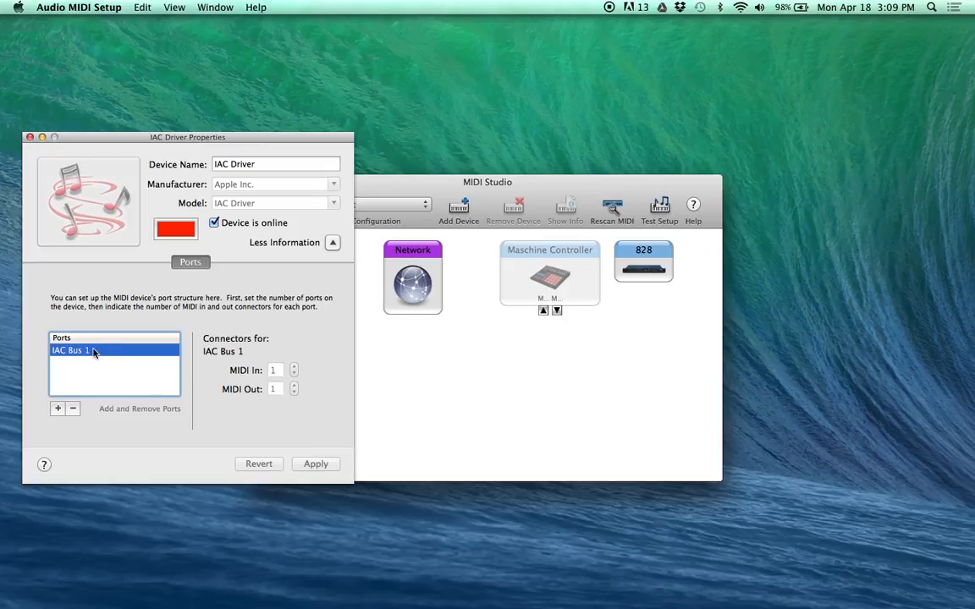
double_click(75, 352)
text(Ableton)
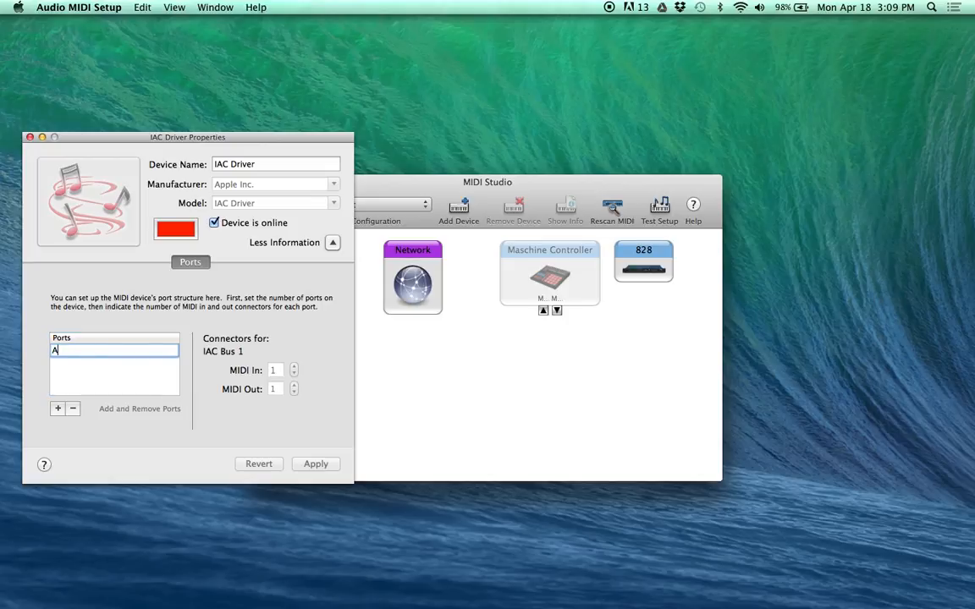
key(Return)
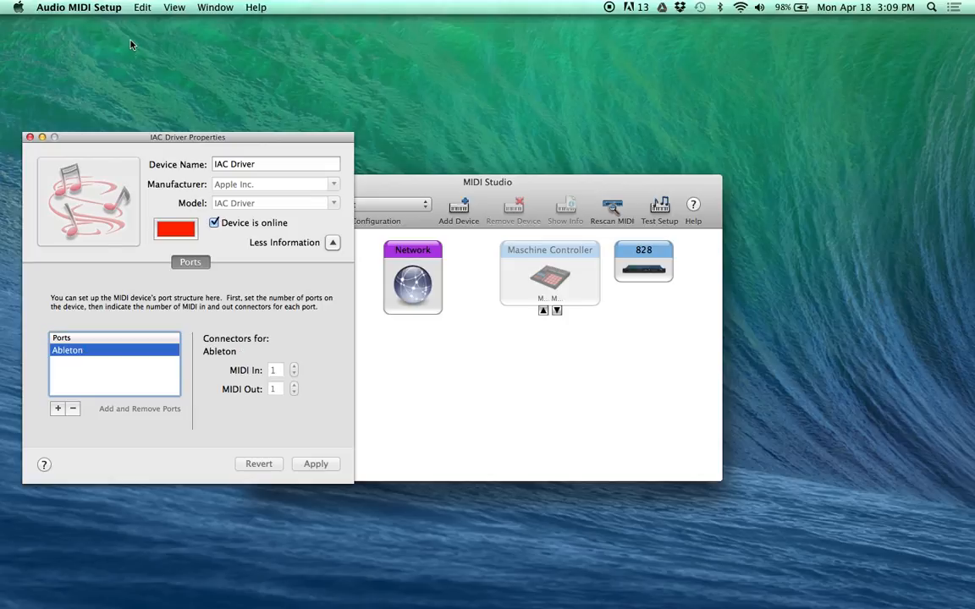
click(30, 137)
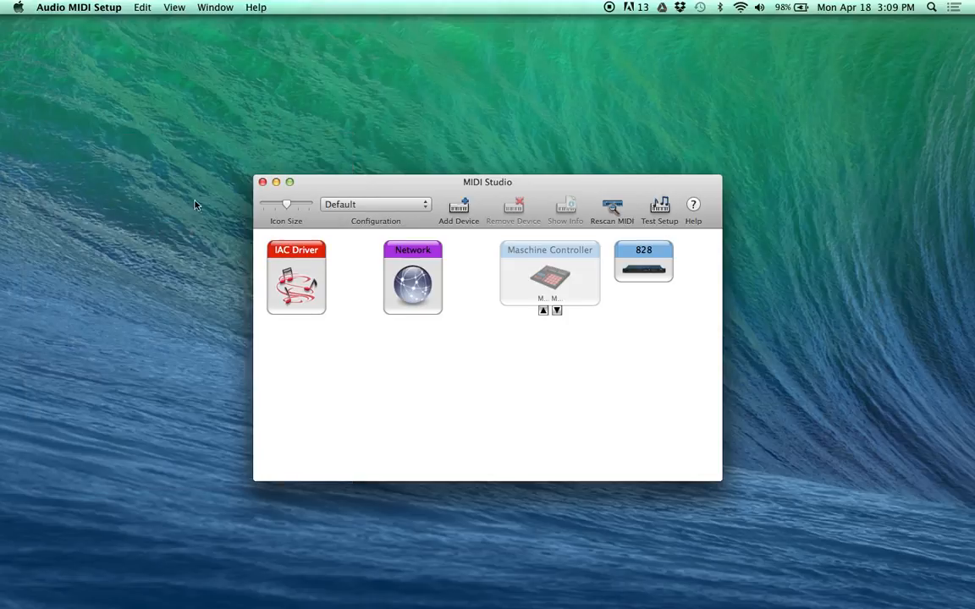
click(262, 182)
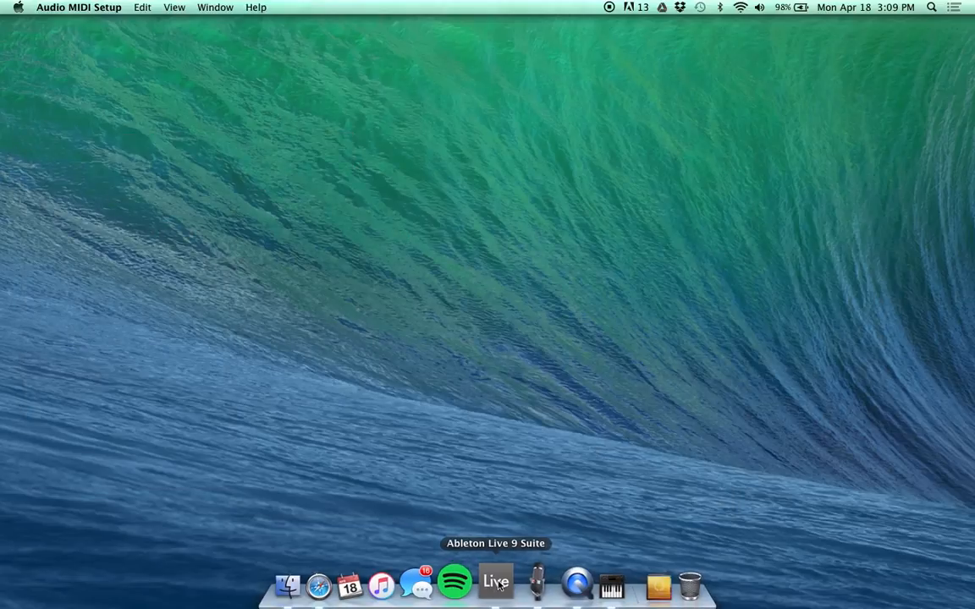
Step: Switch to Ableton Live and check the Track and Remote settings of the IAC Driver (Ableton) input and output in the MIDI preferences
click(497, 582)
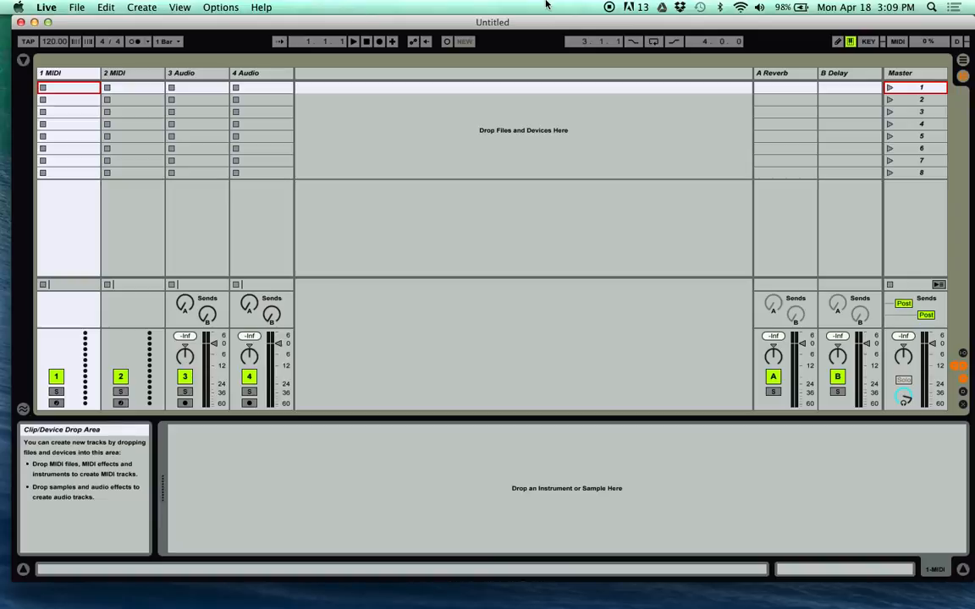
key(super+comma)
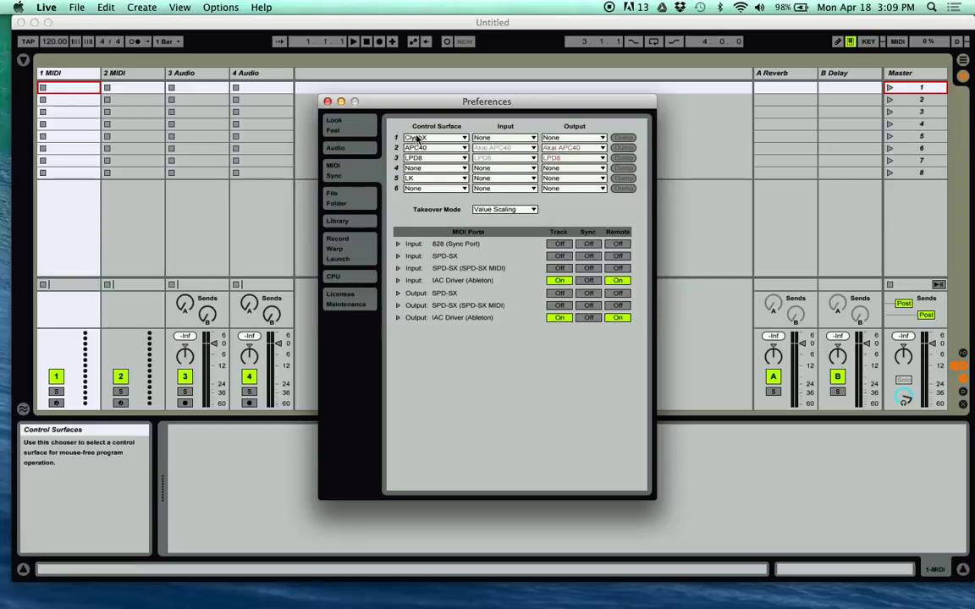
click(327, 101)
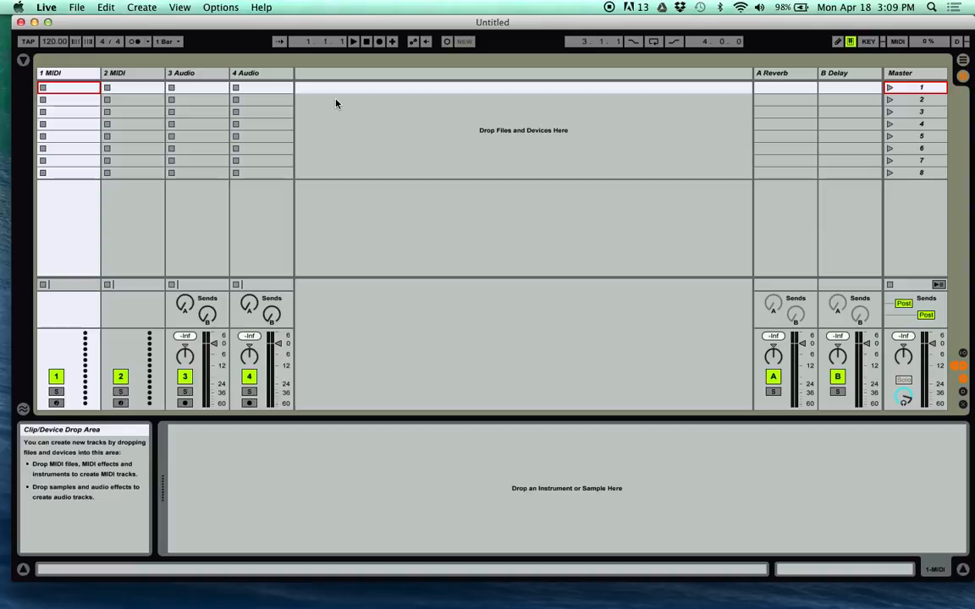
Step: Show the track routing section and send the 1 MIDI track's output to IAC Driver (Ableton)
key(super+alt+i)
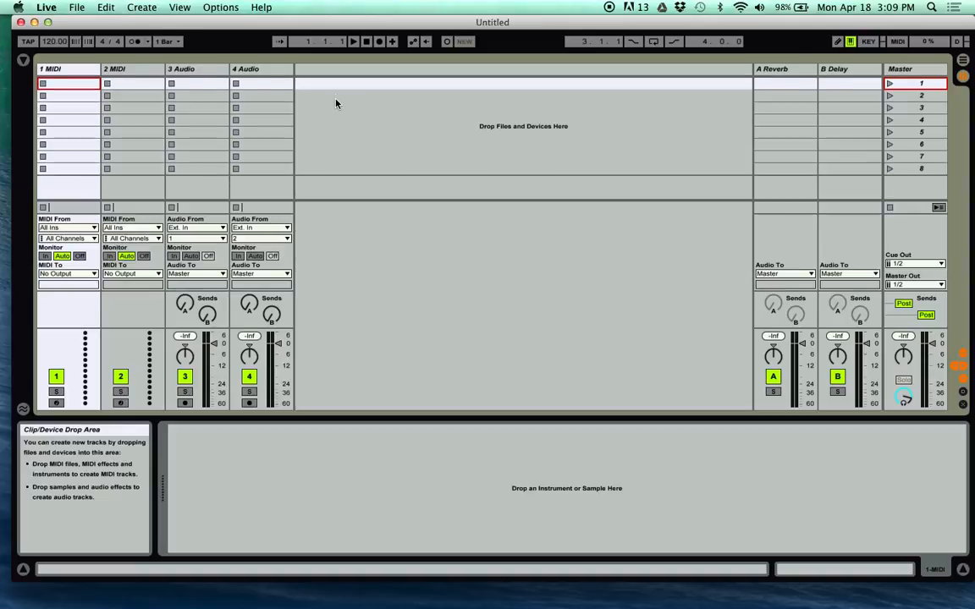
click(68, 273)
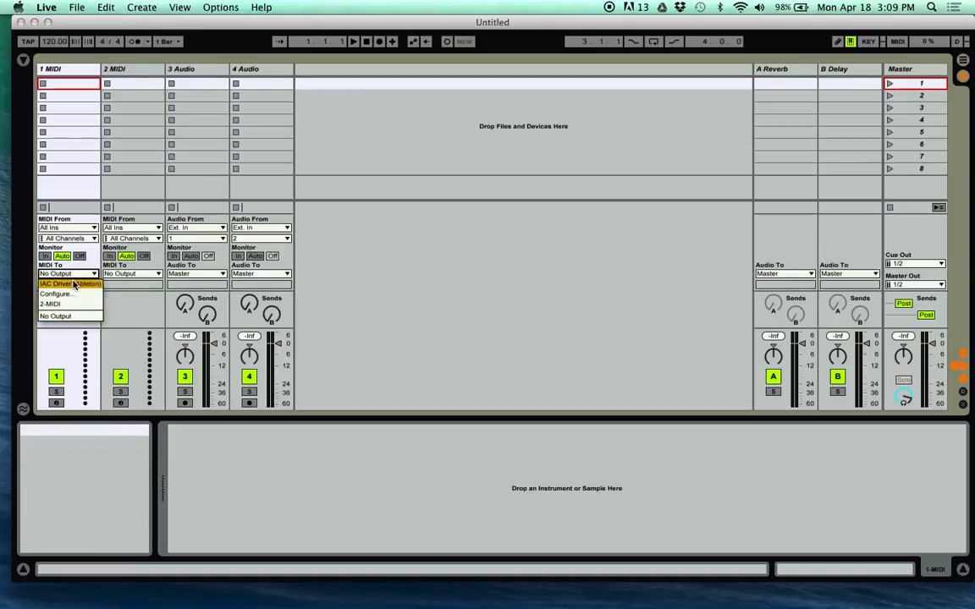
click(74, 284)
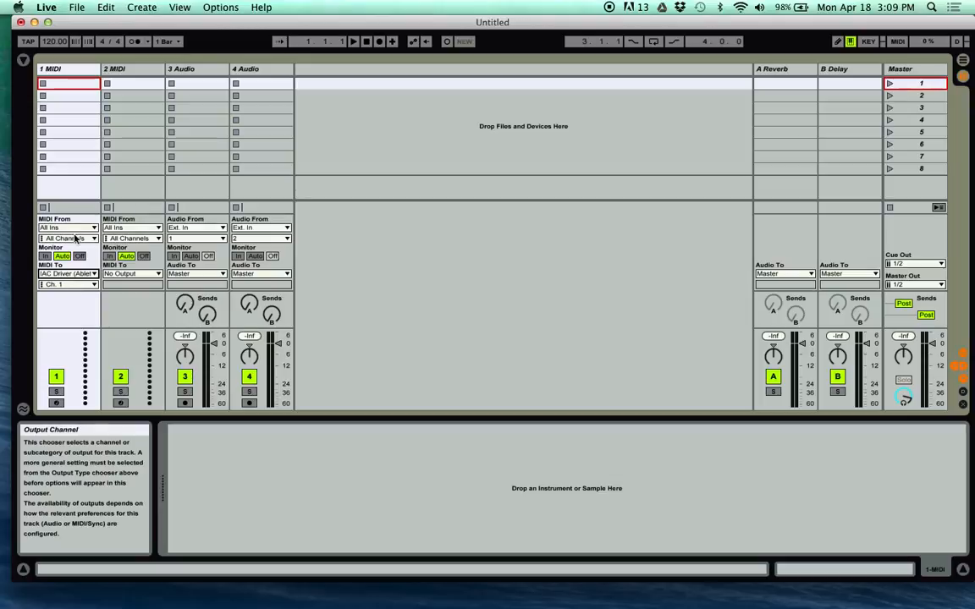
Step: Create an empty MIDI clip in the first slot of the 1 MIDI track with a loop length of 4 bars
double_click(59, 83)
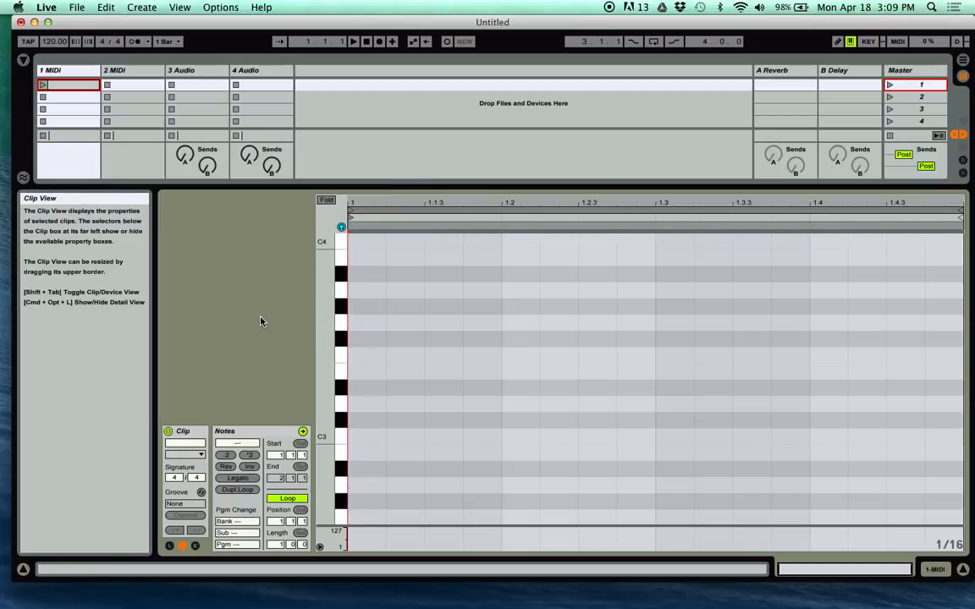
scroll(437, 422, down, 4)
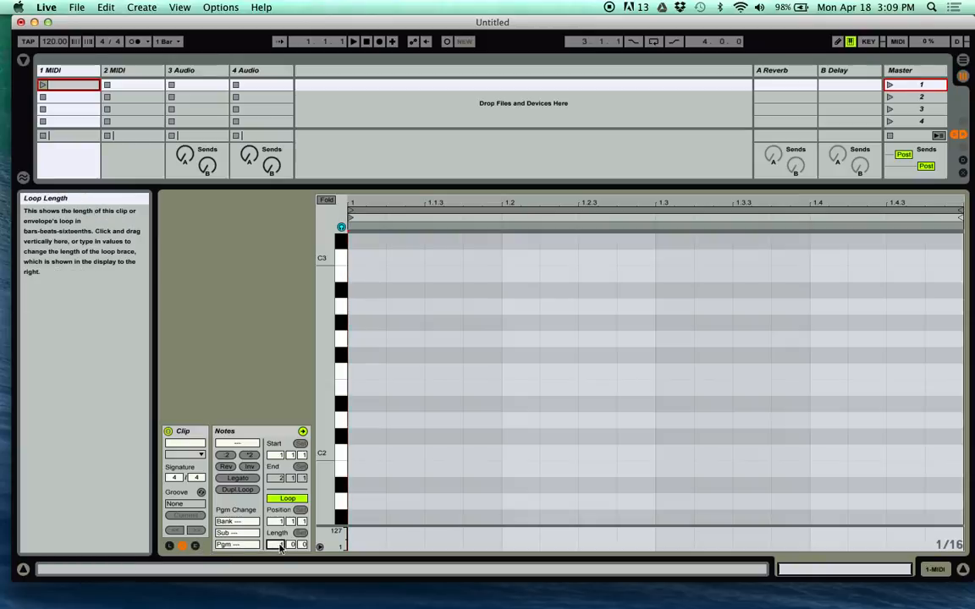
text(4)
key(Return)
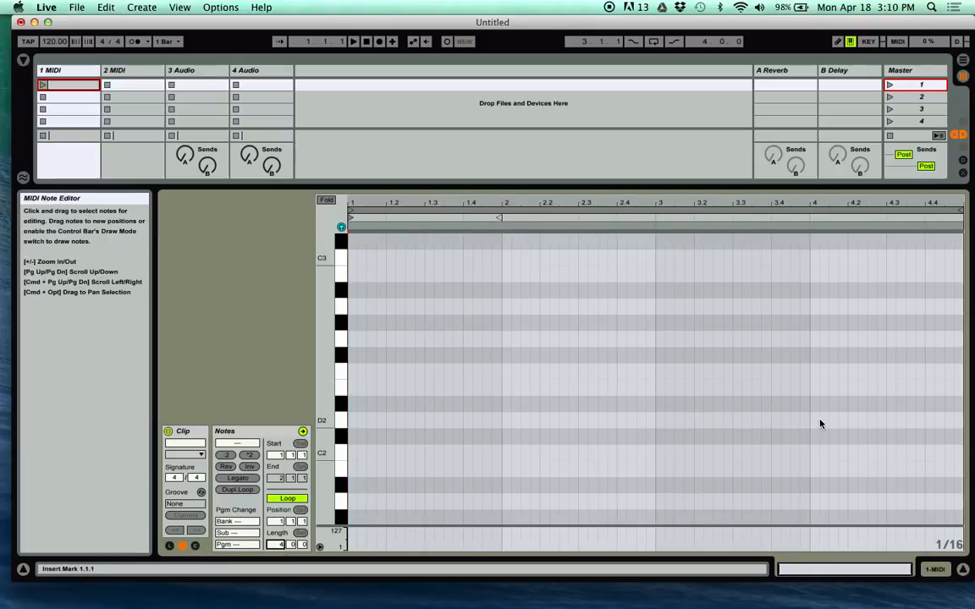
Step: Draw a sixteenth-long C2 note at the start of bar 3 in the clip and hide the detail view
key(b)
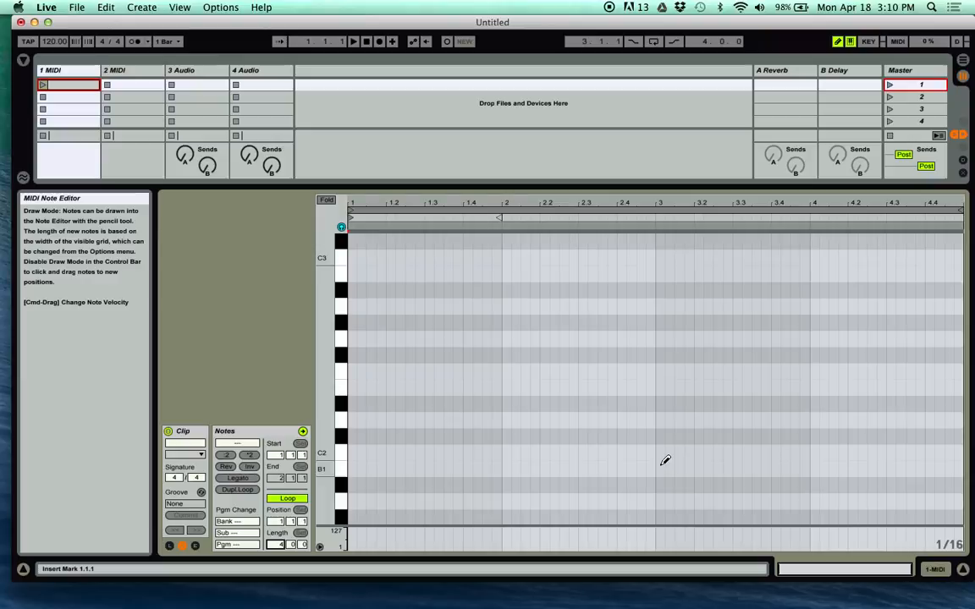
click(662, 452)
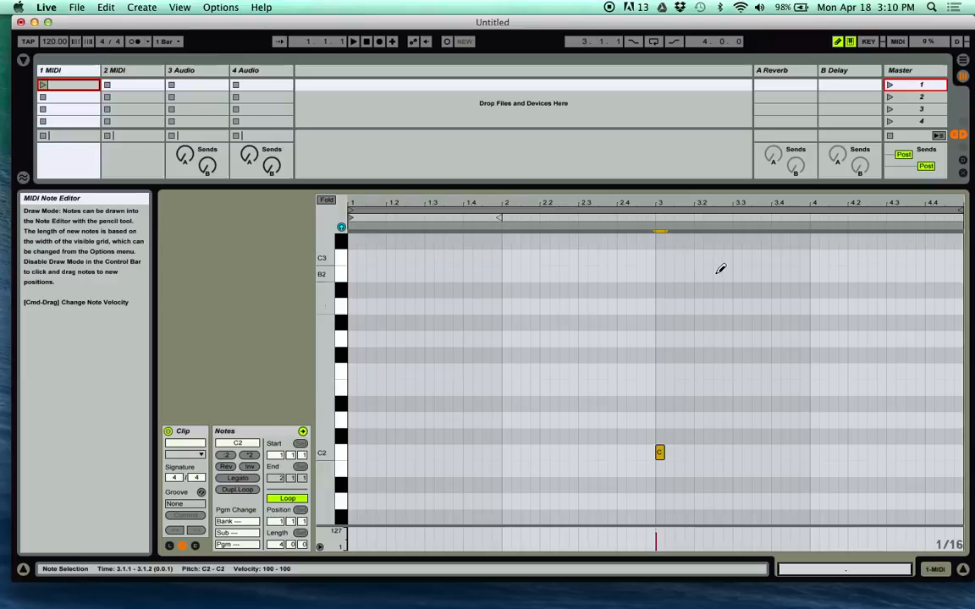
key(b)
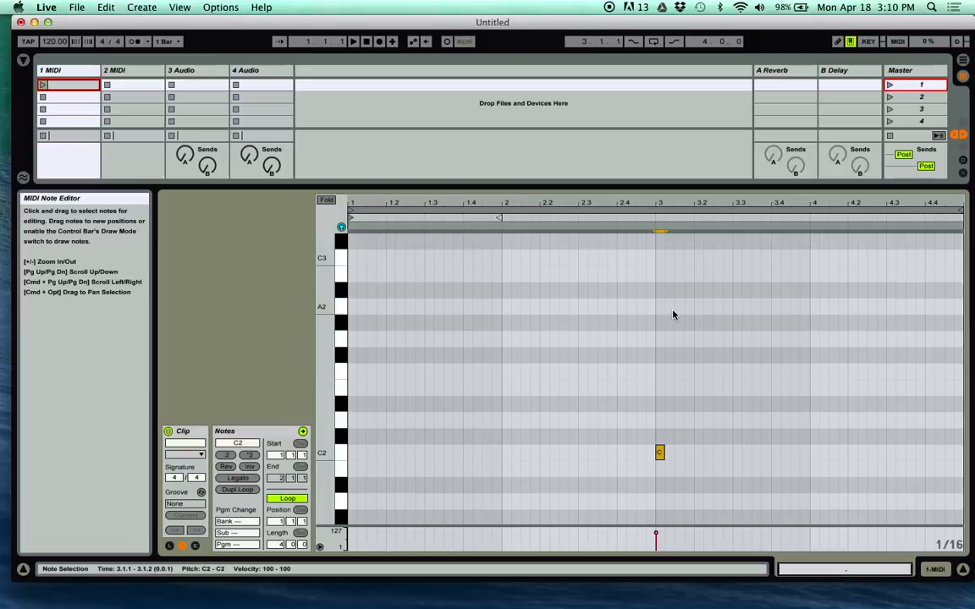
key(super+alt+l)
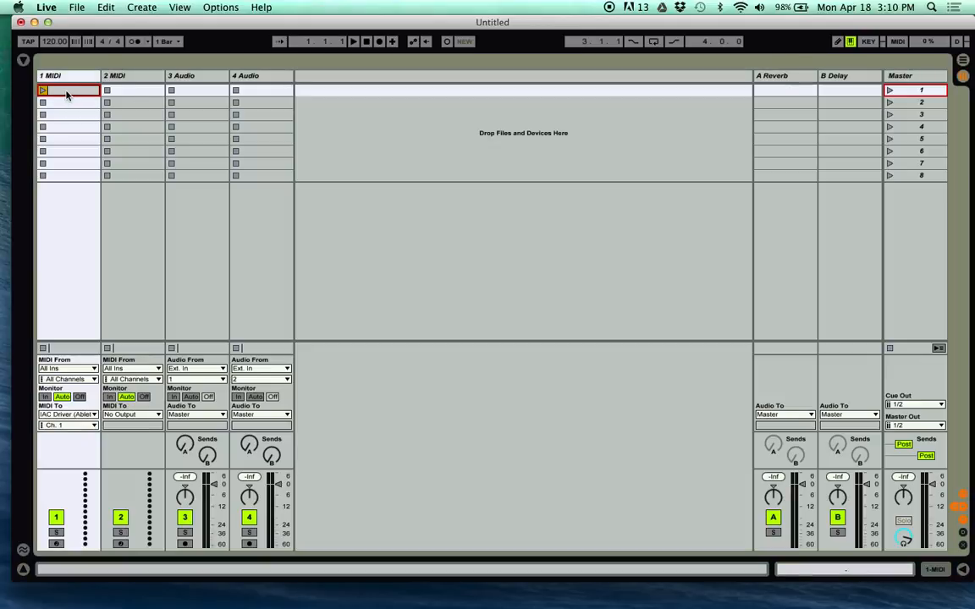
Step: Launch the clip and map its C2 note on channel 1 to scene 2 in MIDI map mode
key(Return)
key(super+m)
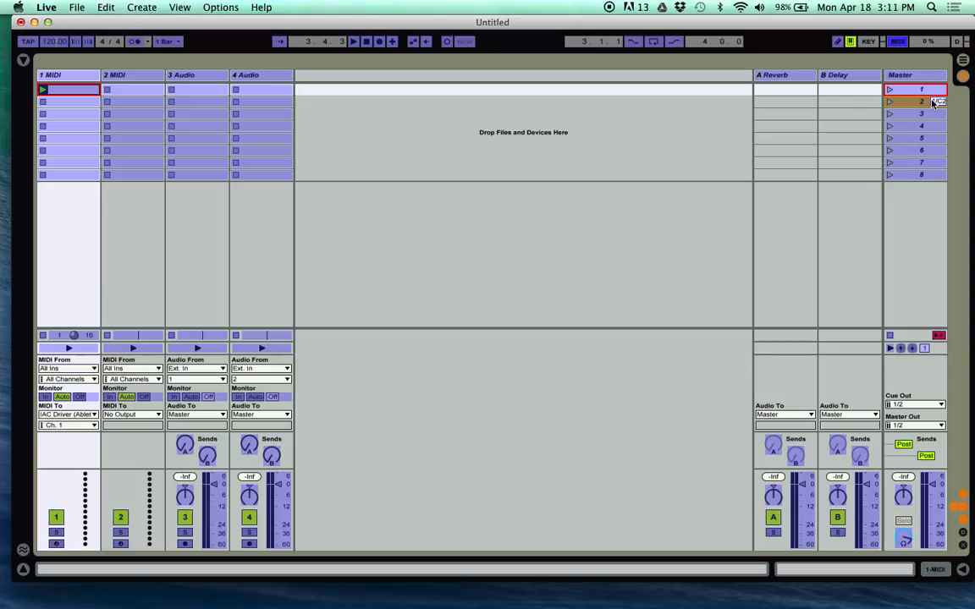
key(super+m)
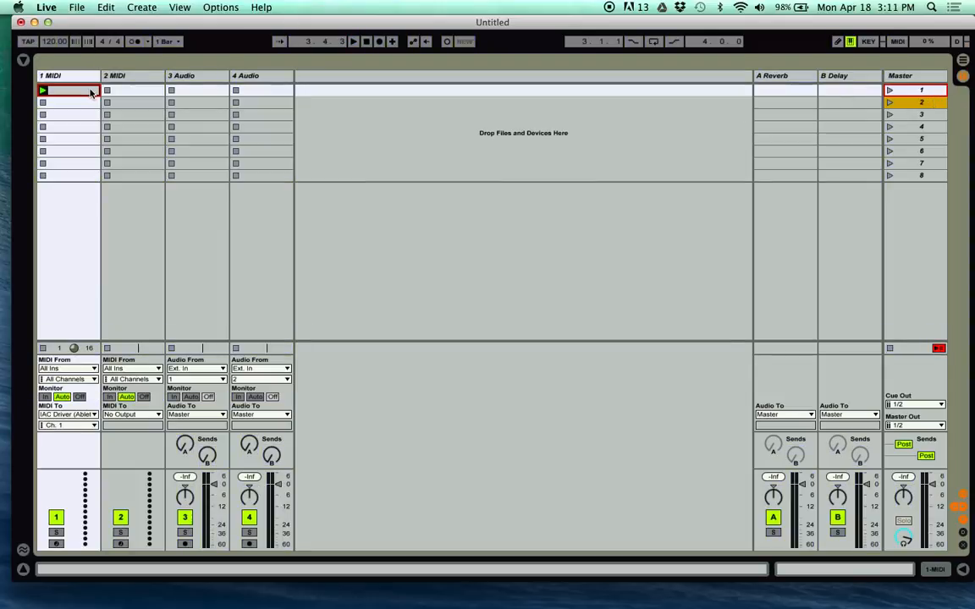
Step: Open the clip's notes and launch scene 1 to test the scene 2 mapping
double_click(90, 90)
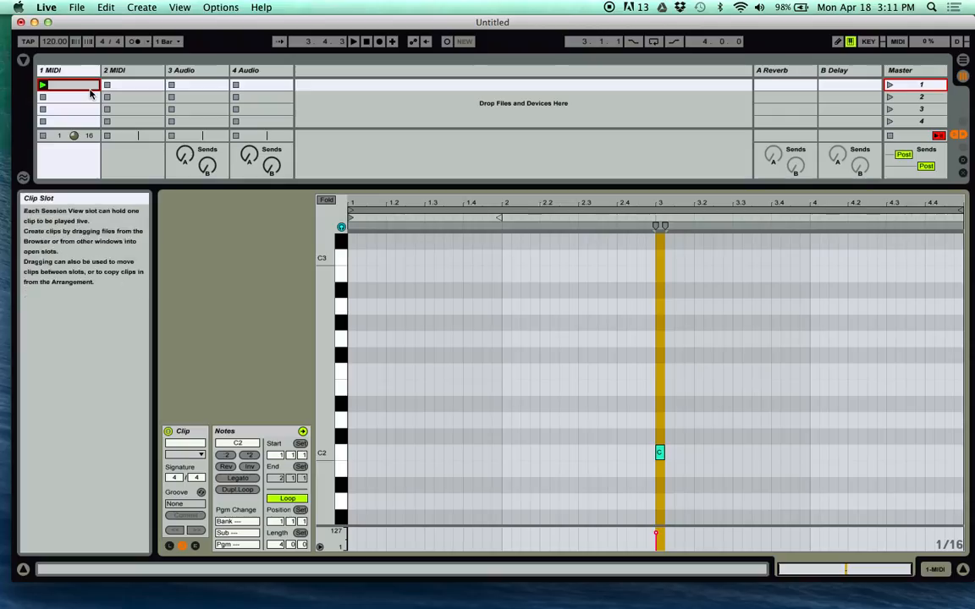
click(891, 88)
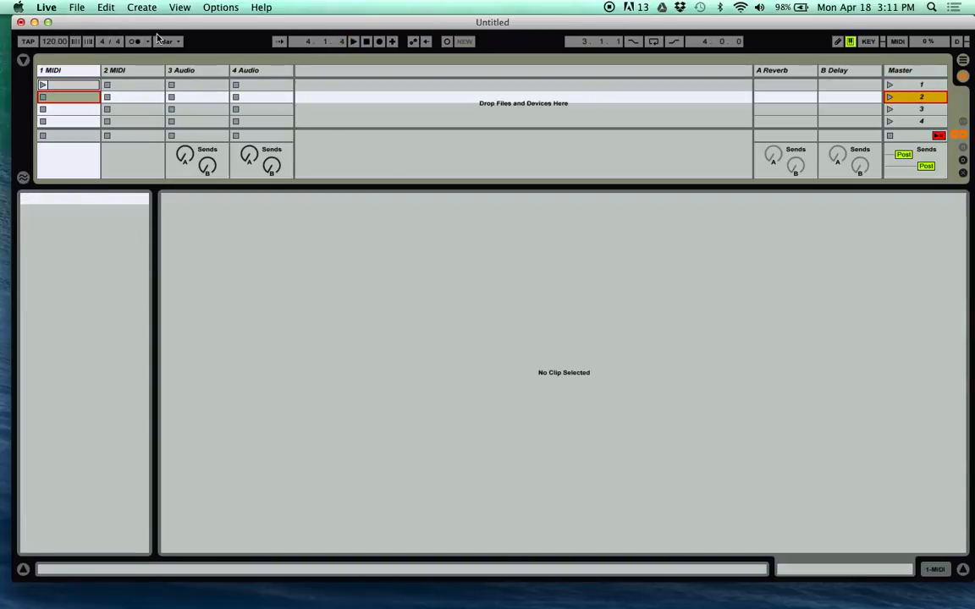
Step: Try to select the C2 note in the first clip of the 1 MIDI track
click(60, 84)
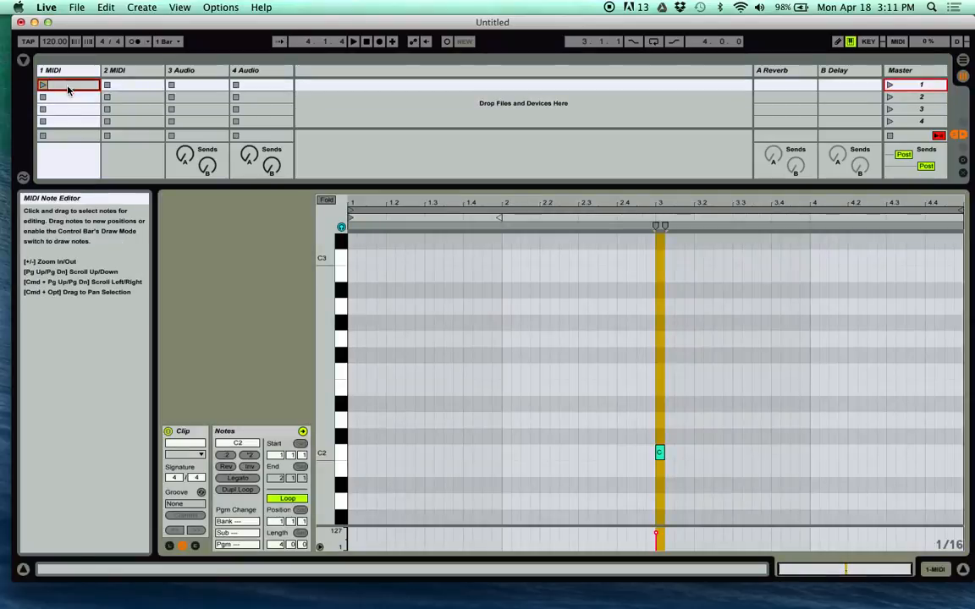
click(661, 451)
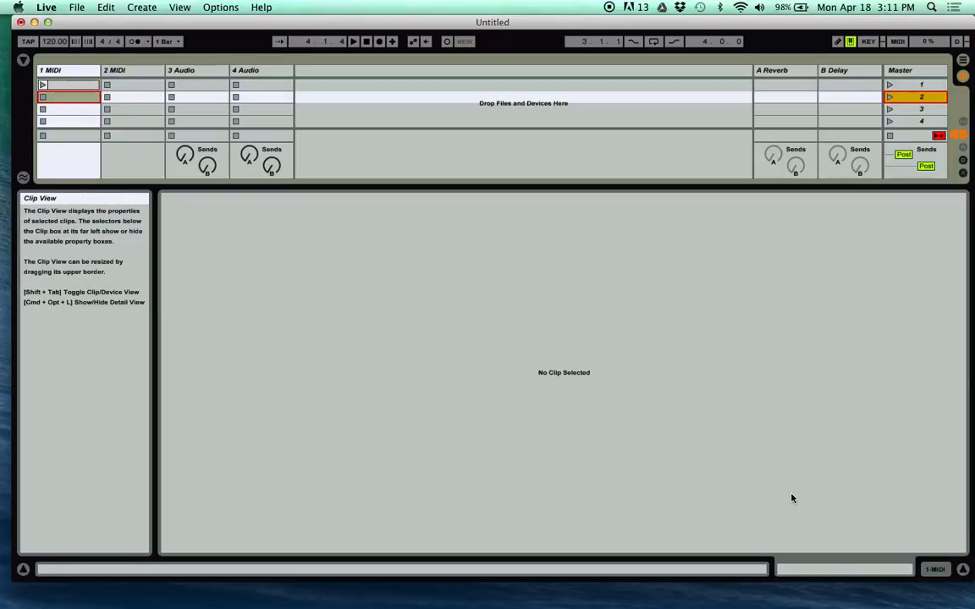
key(alt+super+l)
double_click(60, 88)
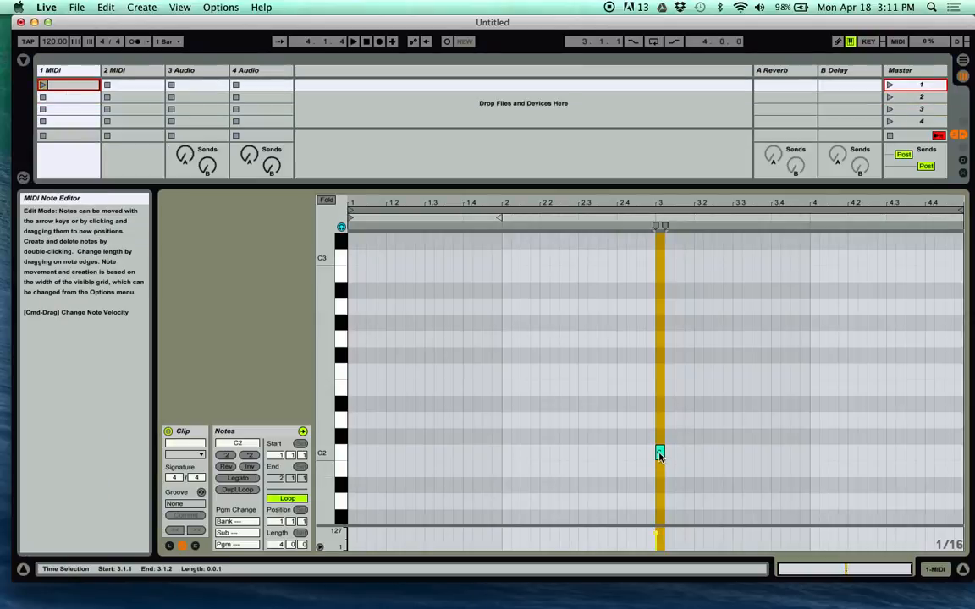
click(660, 454)
key(alt+super+l)
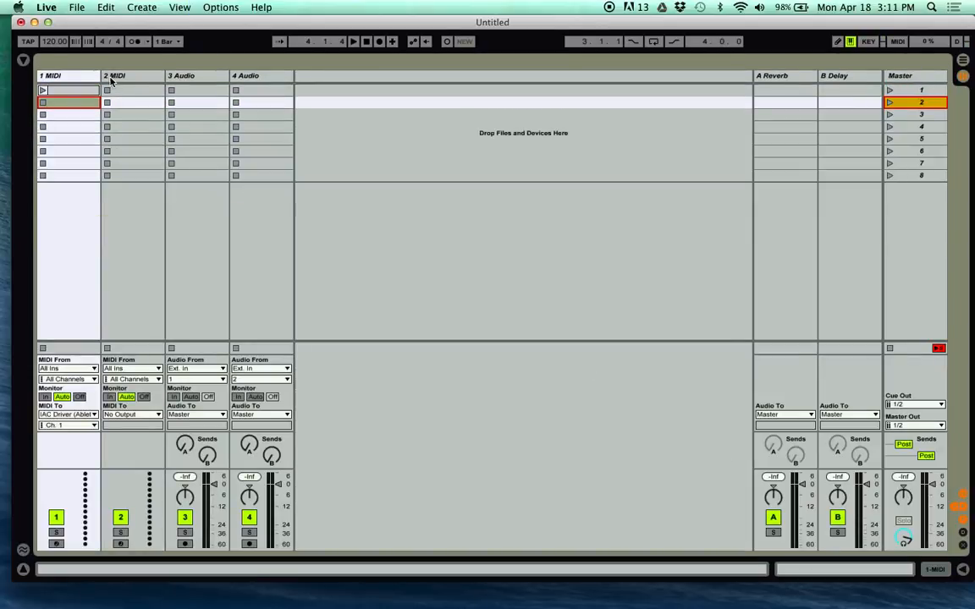
Step: Turn off note preview in the 1 MIDI clip and move its C2 note to 3.4
double_click(67, 86)
click(685, 458)
click(659, 456)
key(alt+super+l)
key(Up)
key(alt+super+l)
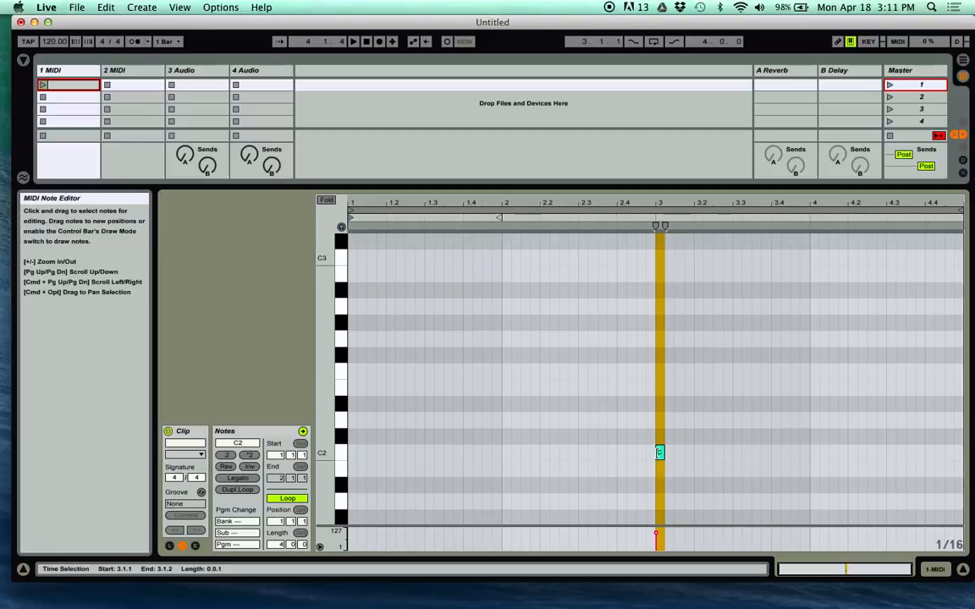
drag(661, 454, 776, 452)
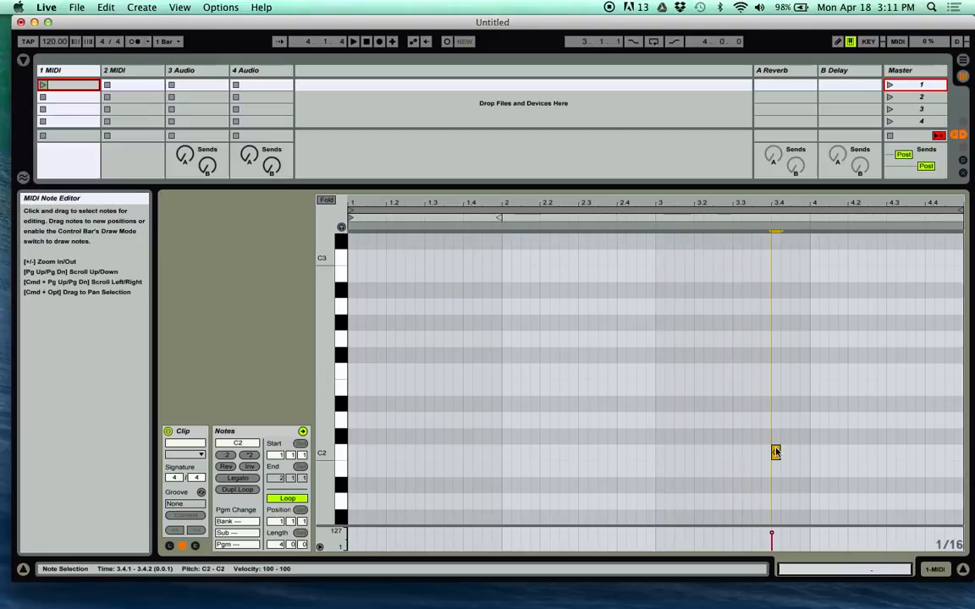
Step: Set the global quantization to None, play scene 1 through the C2 trigger note and stop playback
click(164, 40)
click(173, 54)
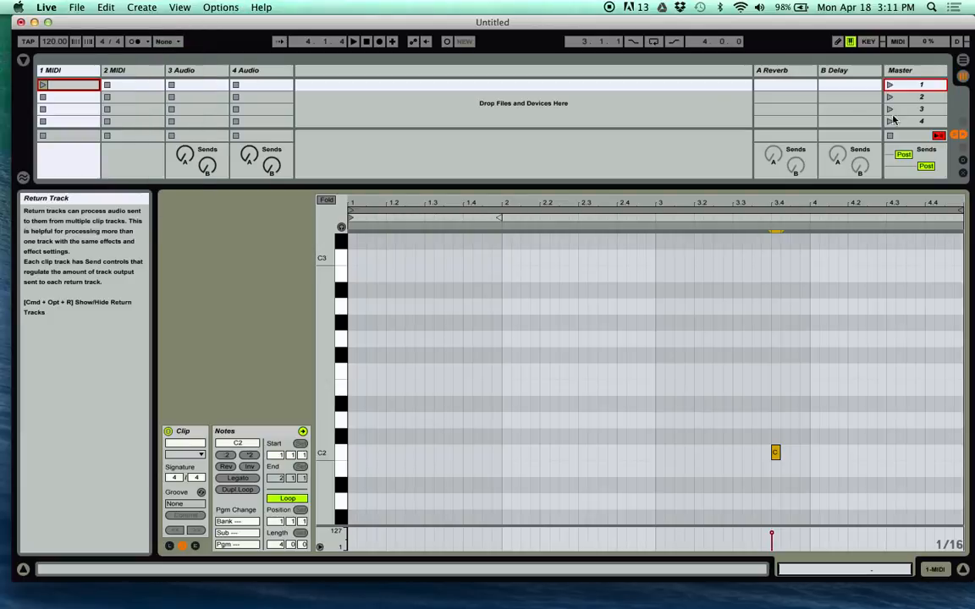
click(905, 88)
click(890, 84)
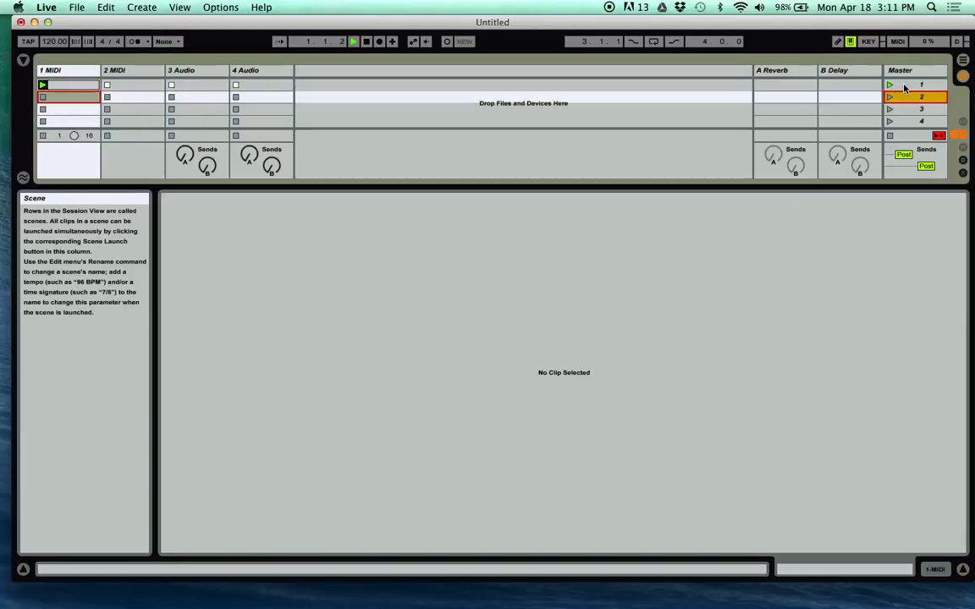
click(64, 84)
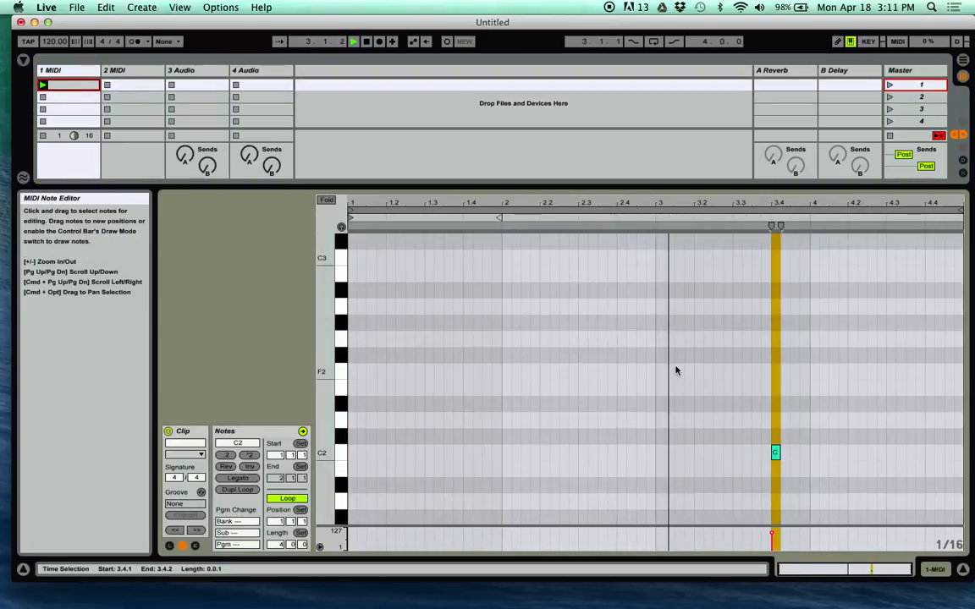
key(Down)
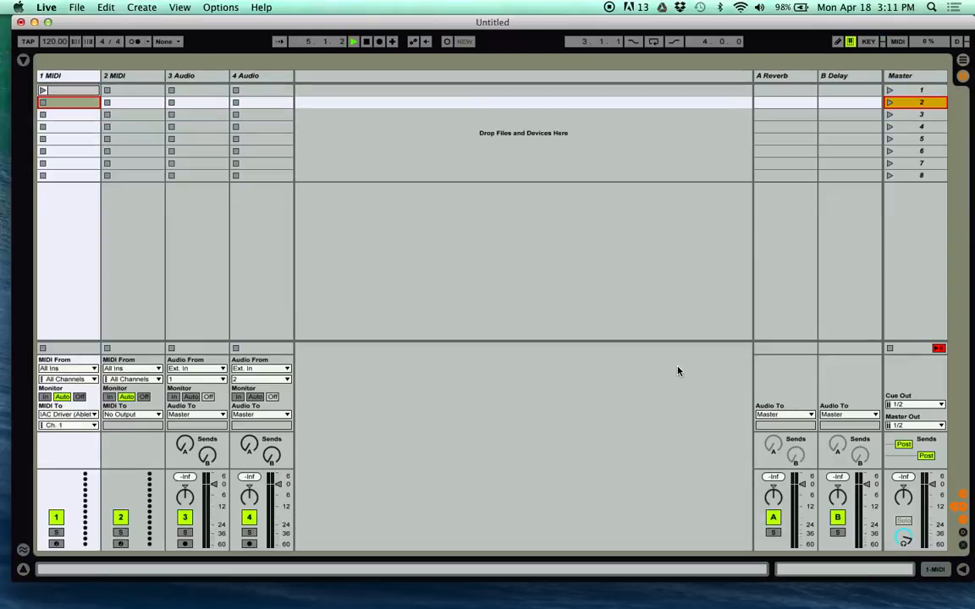
key(space)
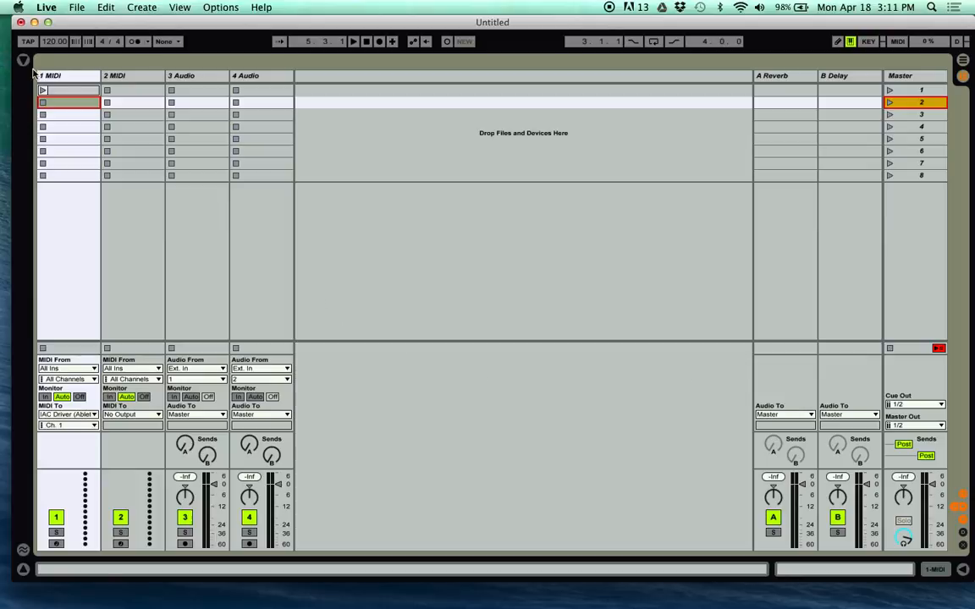
Step: Select the 1 MIDI track
click(61, 79)
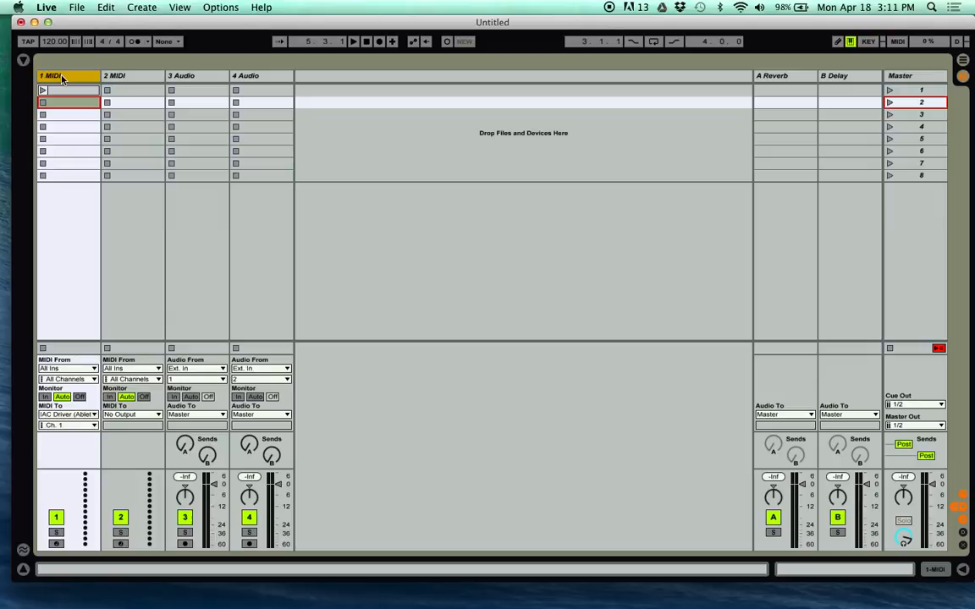